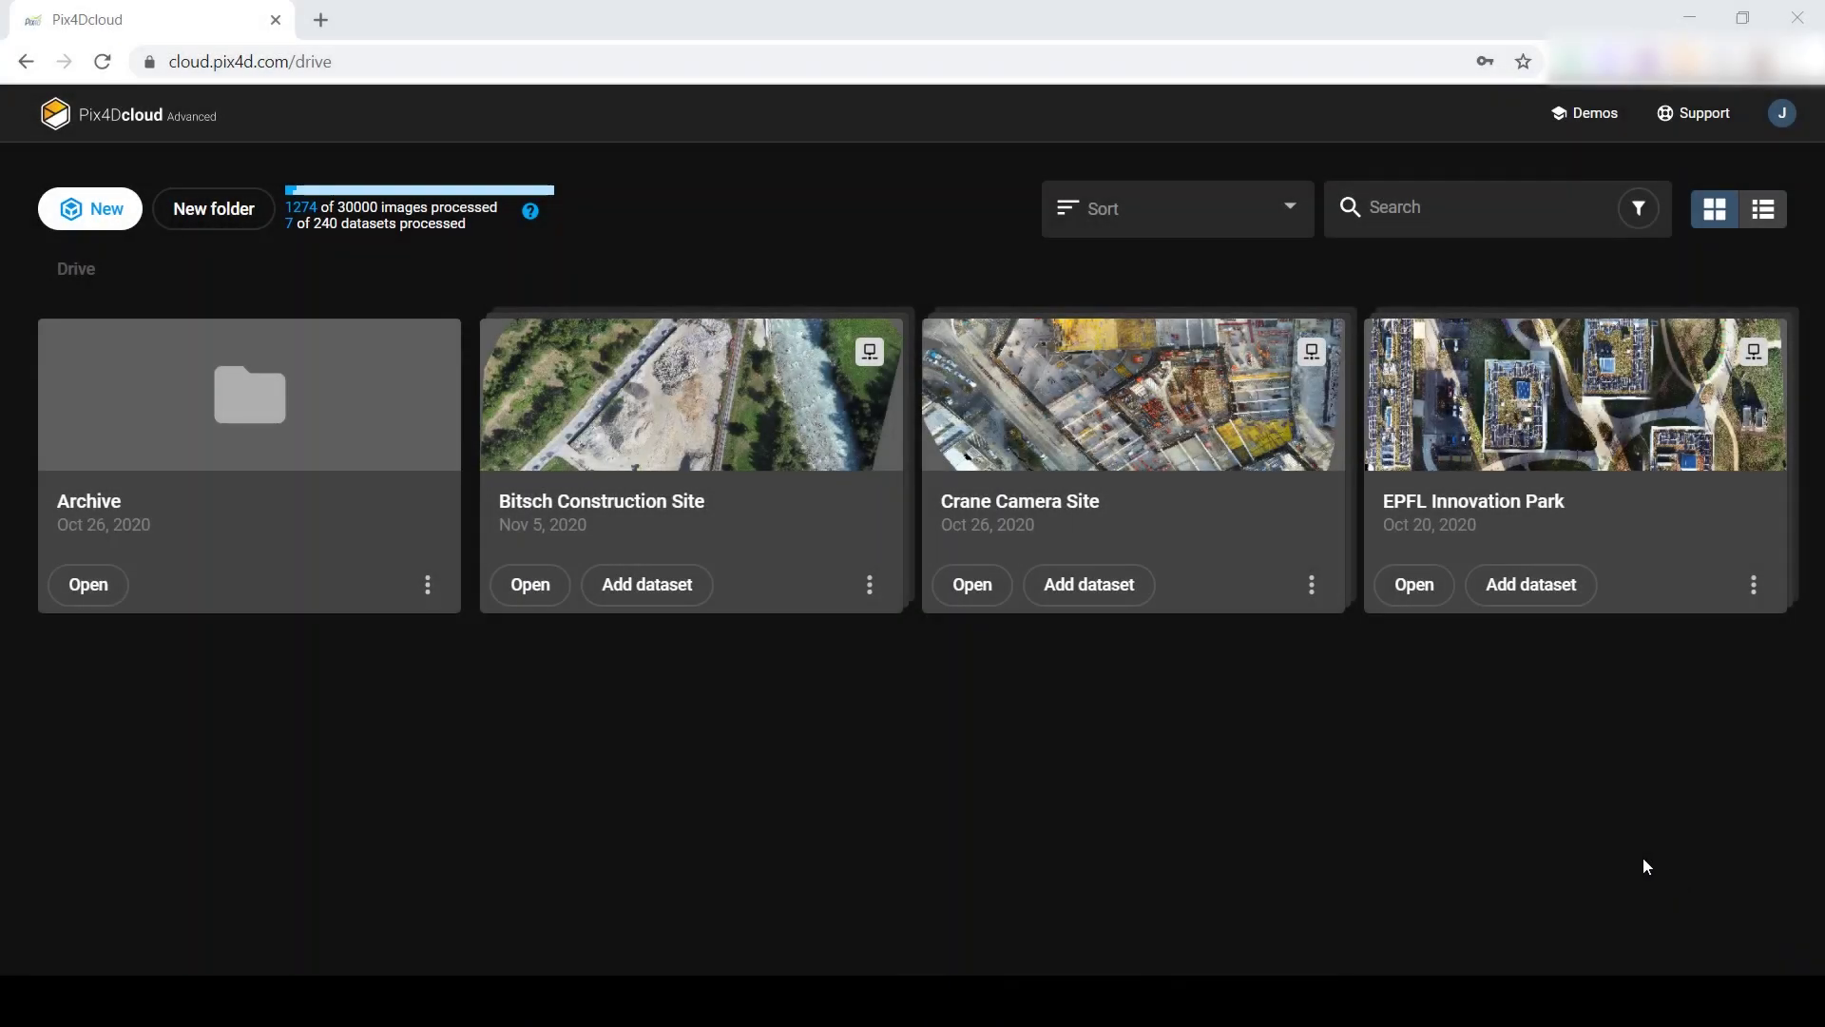
- Open the Crane Camera Site project from the Drive page
click(974, 586)
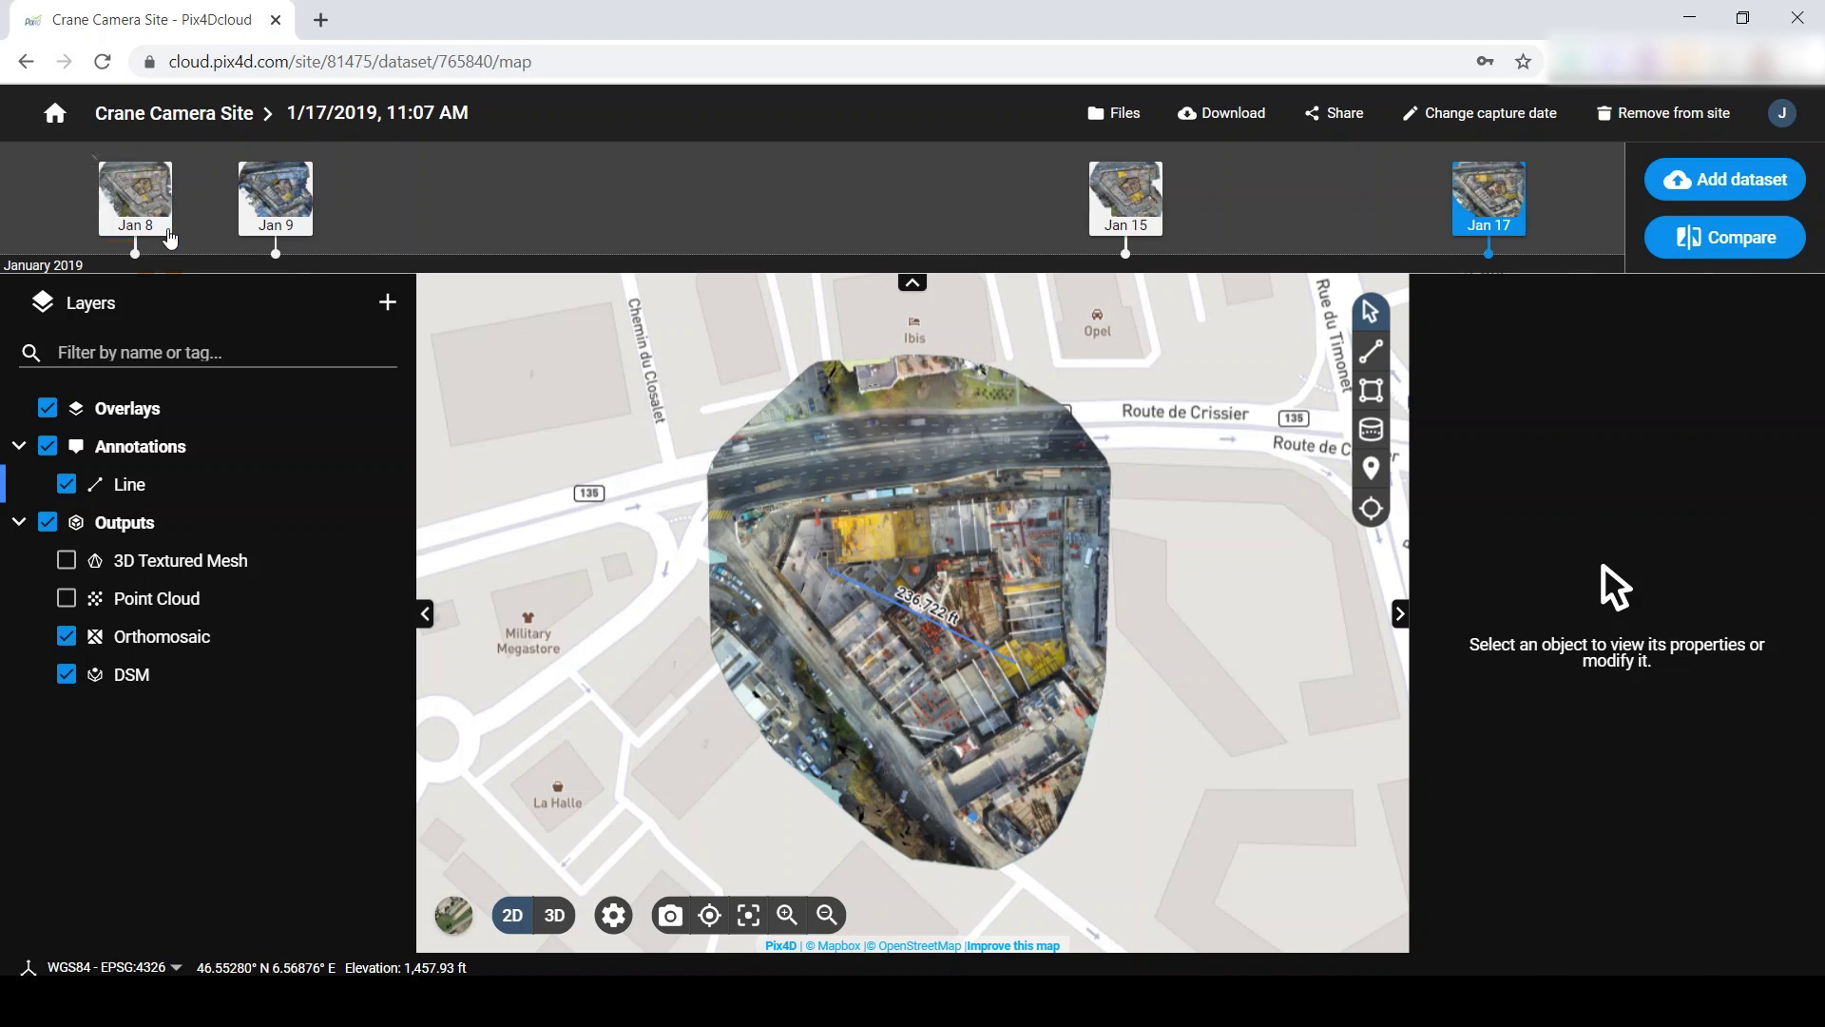
- Load the January 8 dataset from the site's dataset timeline
click(166, 237)
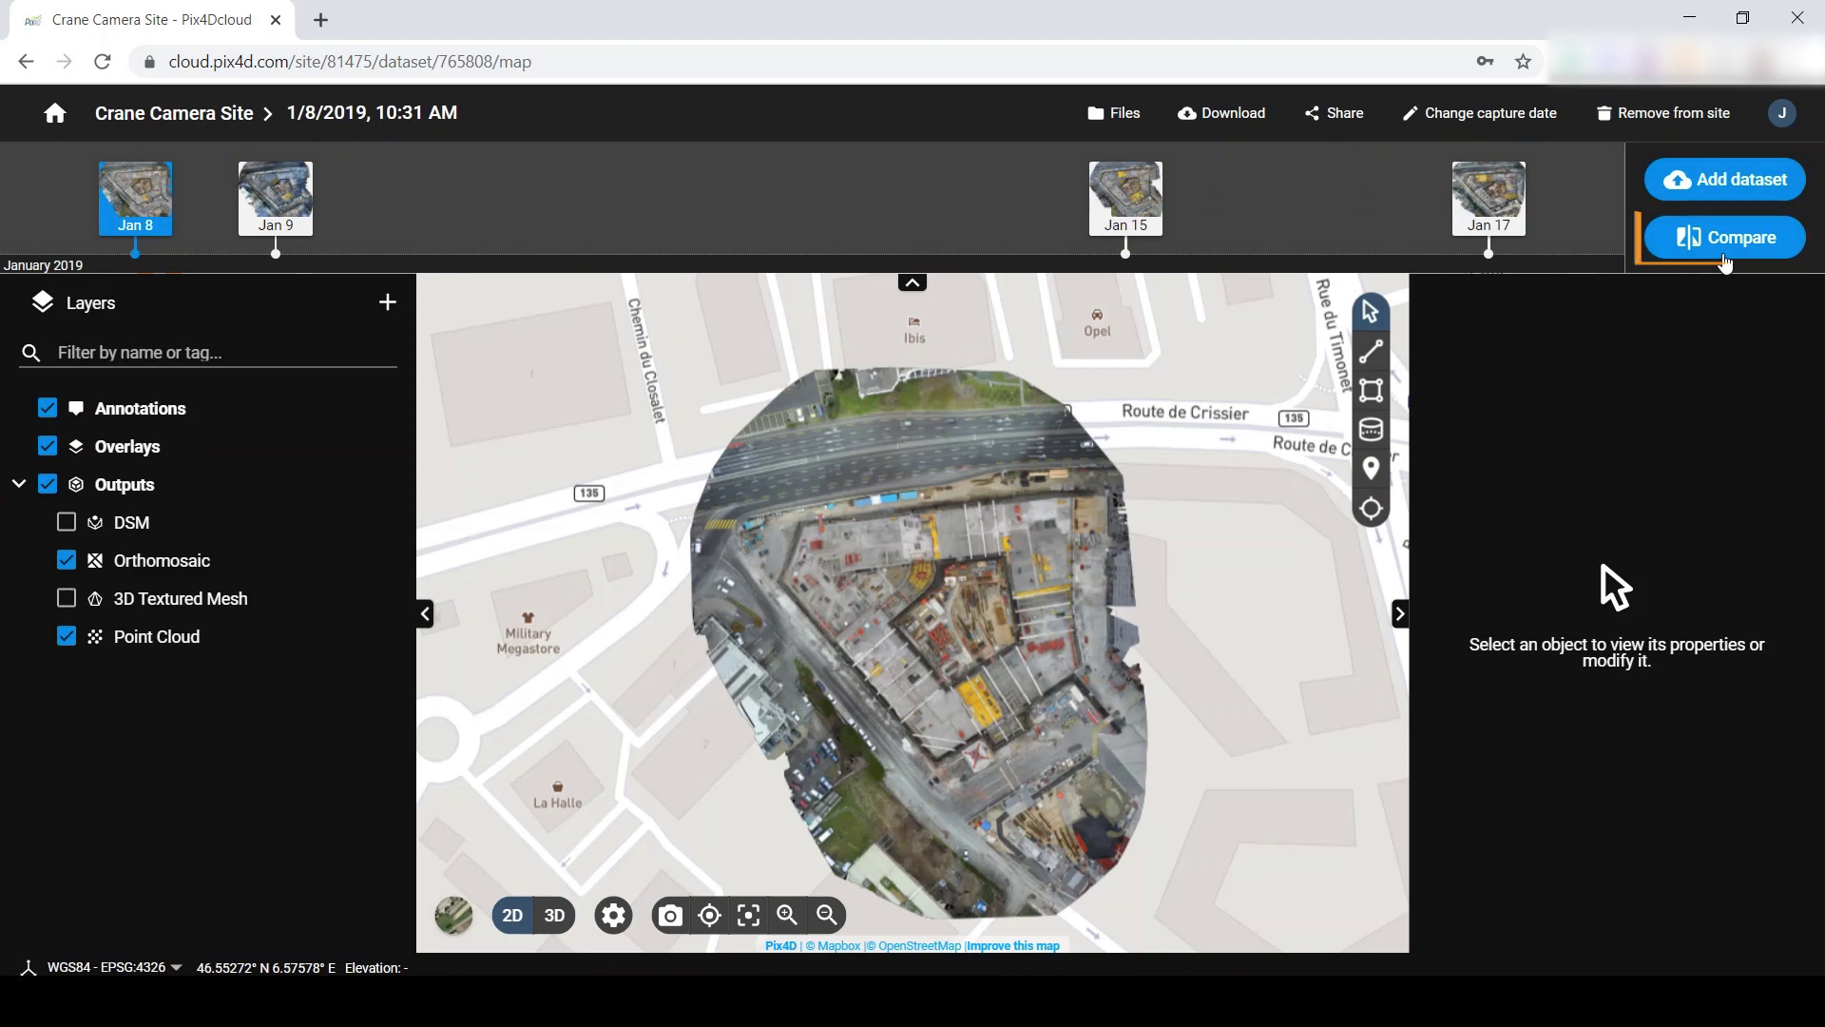
- Start compare mode, set the first side to January 17, and shift the divider left
click(1723, 261)
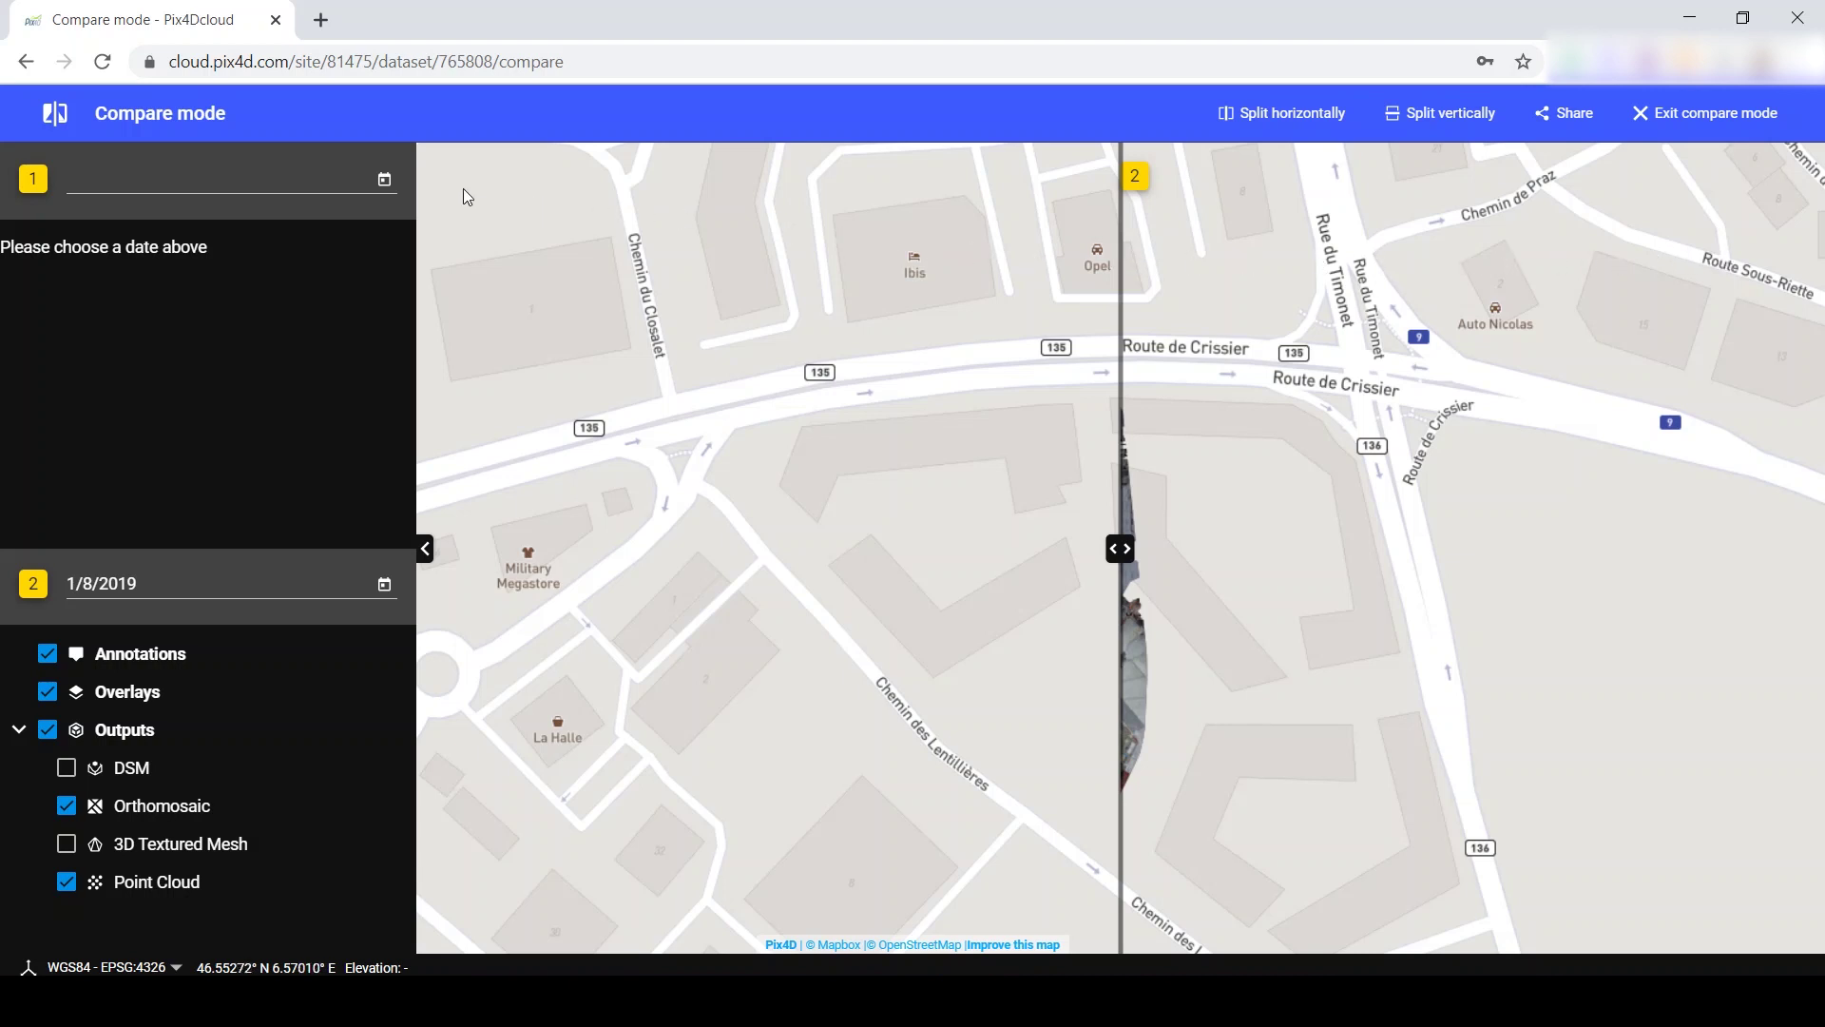
click(382, 181)
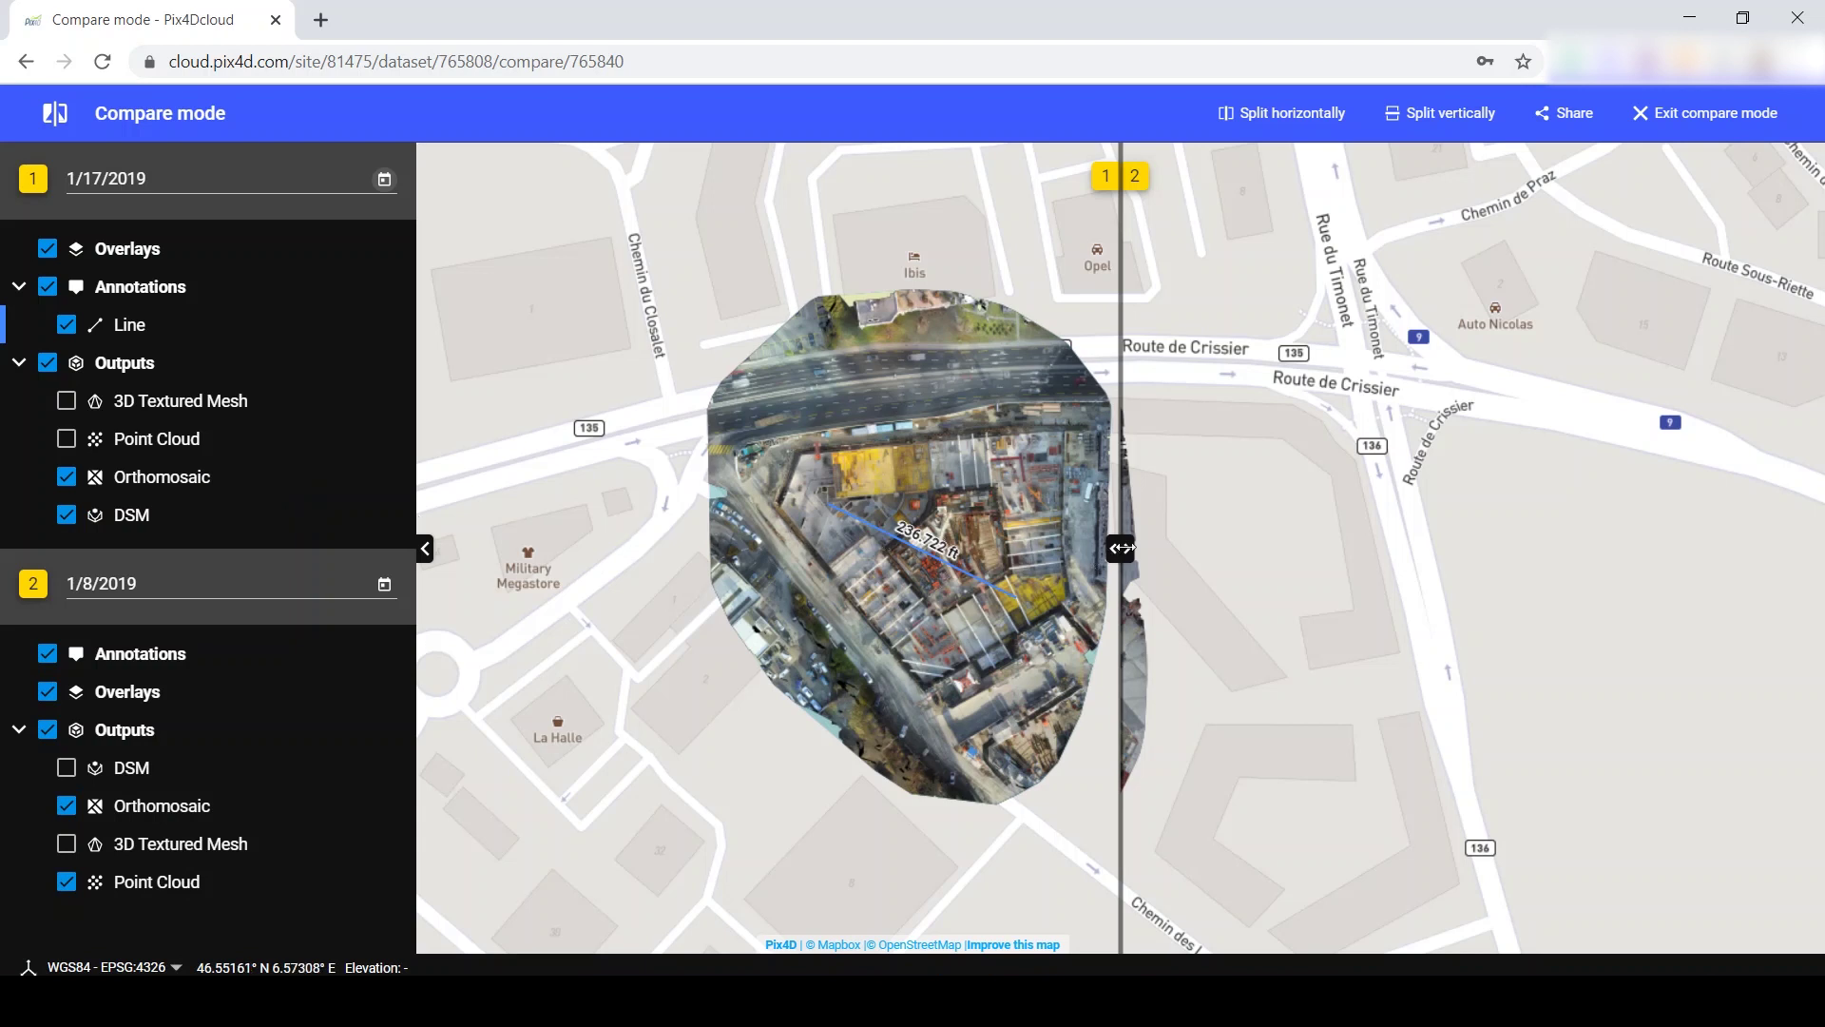
drag(1120, 549, 652, 549)
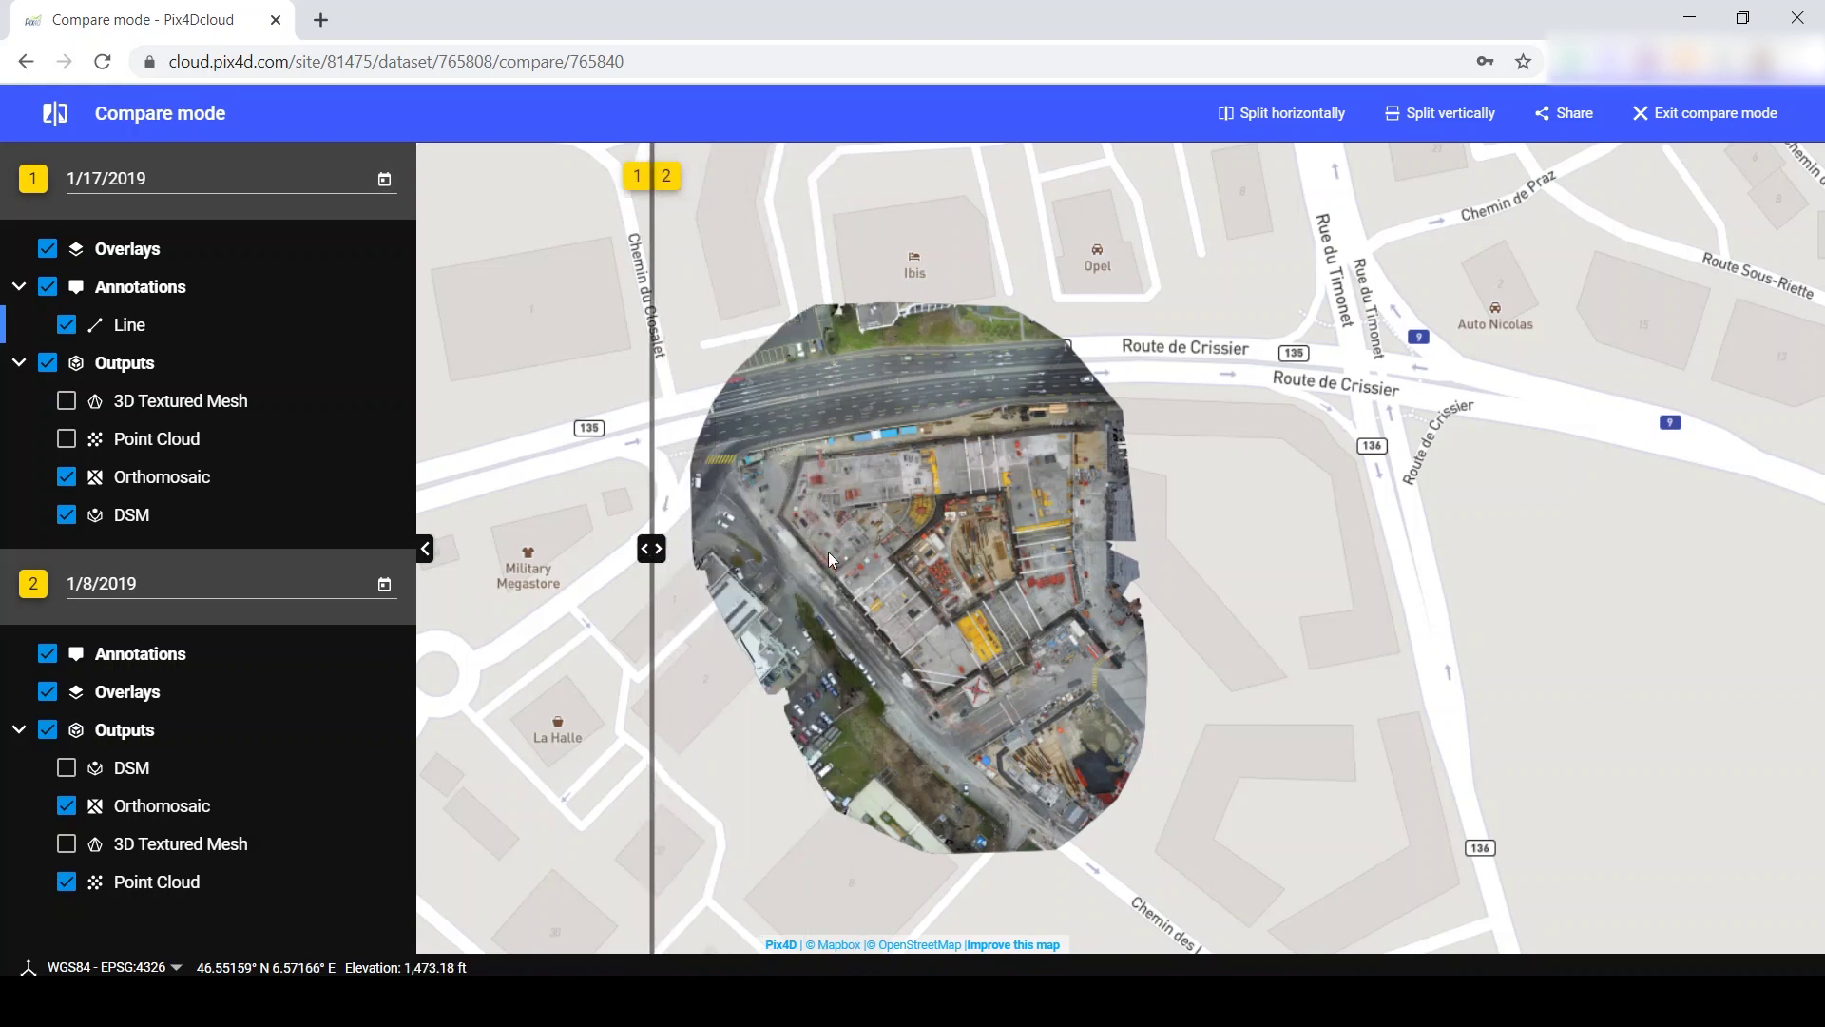
scroll(841, 541, up, 3)
scroll(842, 541, up, 2)
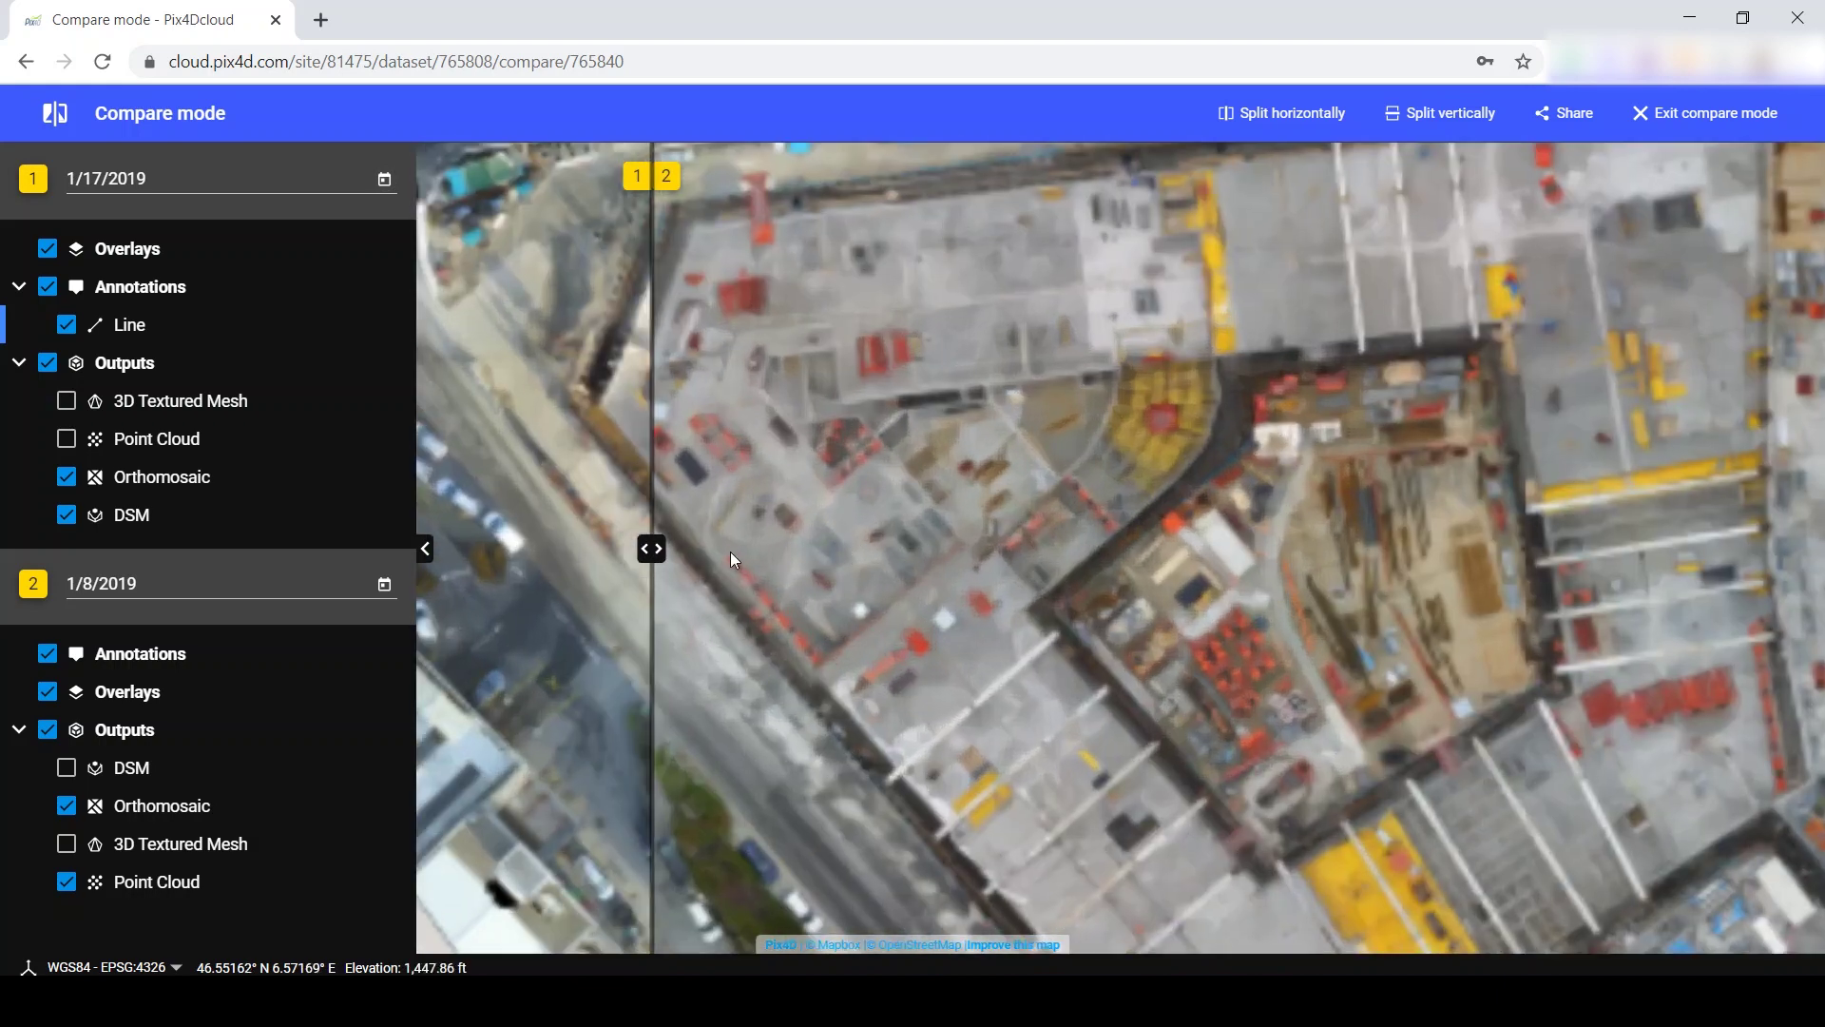
- Sweep the comparison divider right and back to centre, then switch to a top-bottom split
drag(651, 547, 1478, 581)
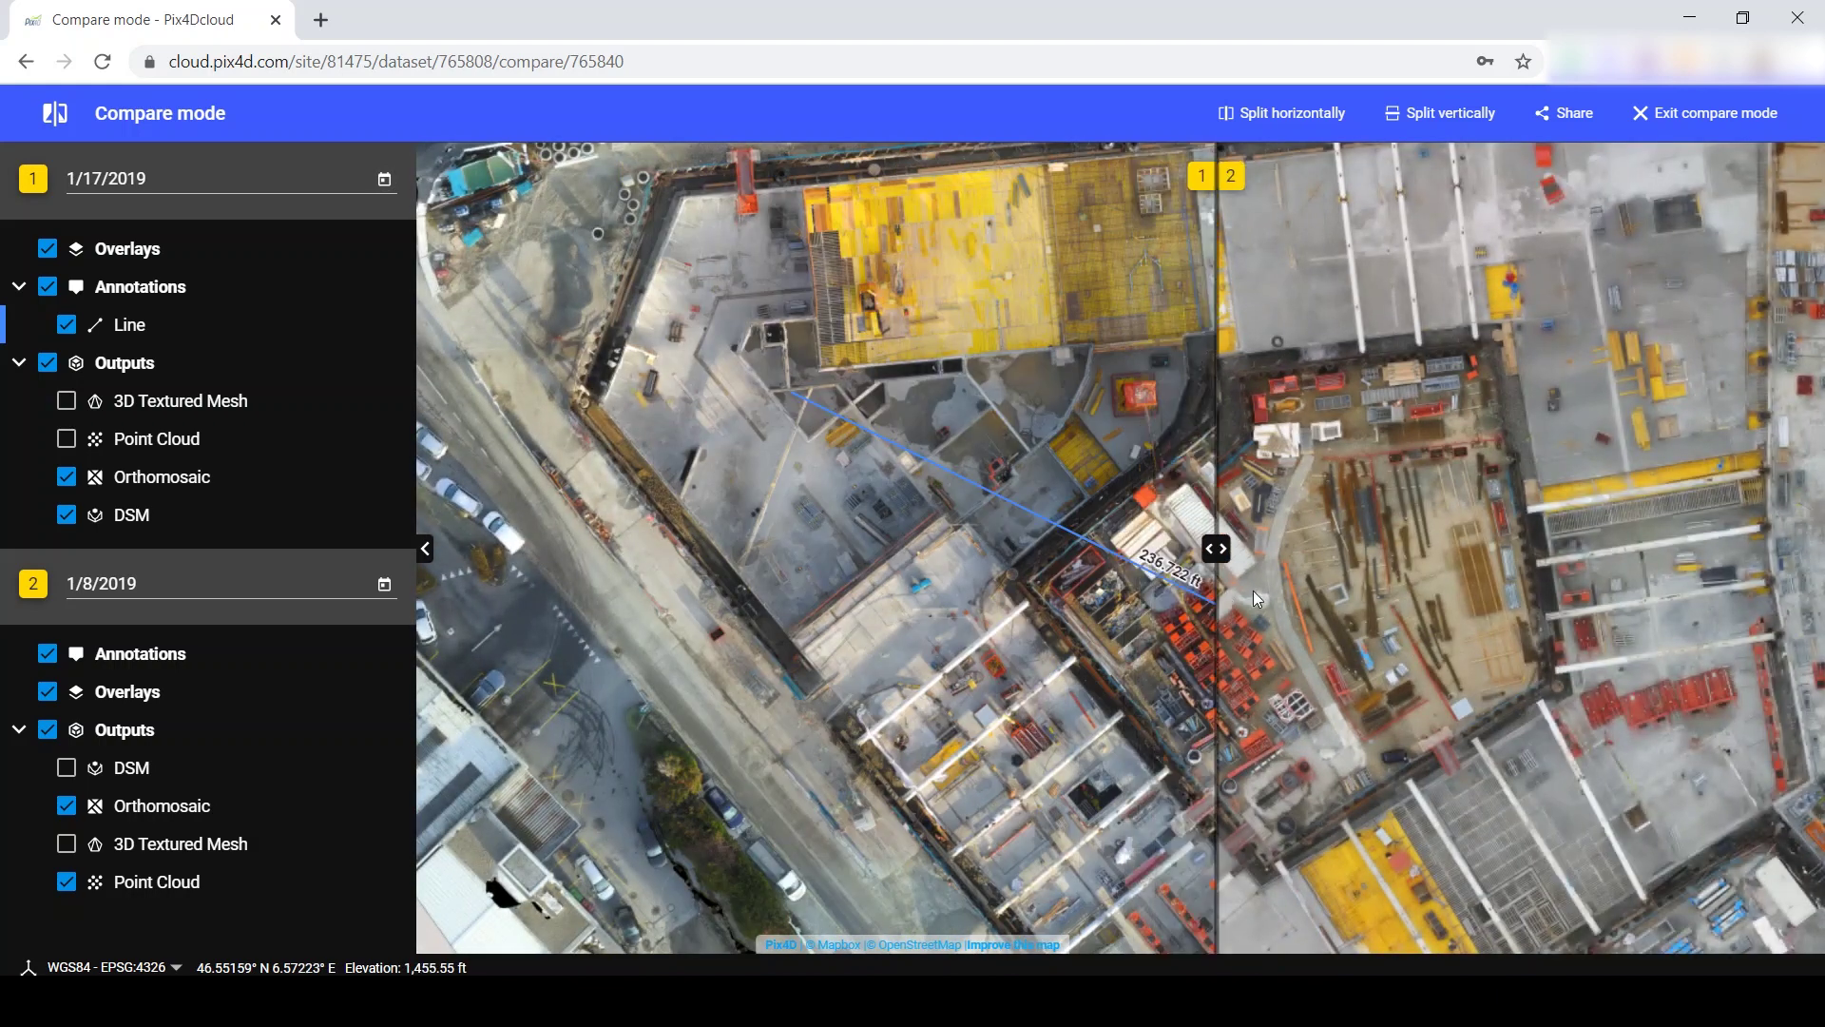
mouse_move(1478, 581)
mouse_down()
mouse_move(1729, 574)
mouse_move(919, 550)
mouse_up()
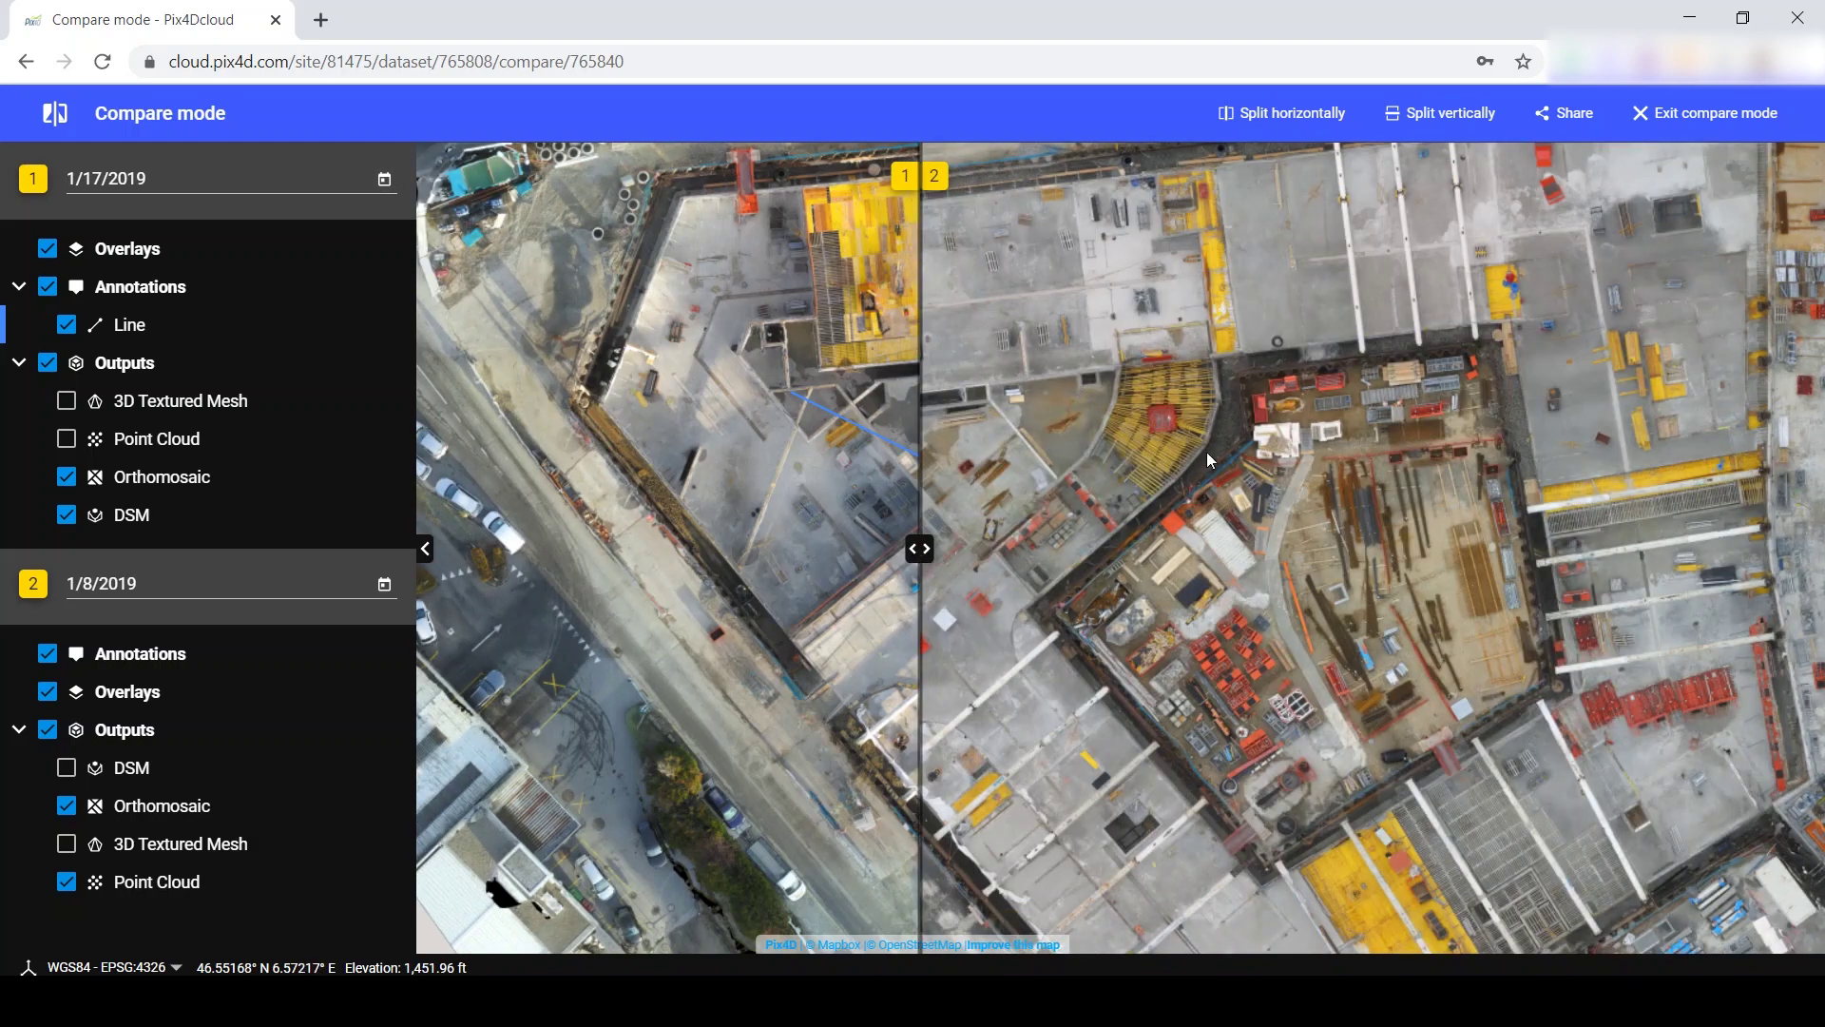
click(1440, 113)
- Set the horizontal split at mid-height, centre the site, and enable the January 8 DSM
mouse_move(1118, 547)
mouse_down()
mouse_move(1119, 197)
mouse_move(1120, 904)
mouse_up()
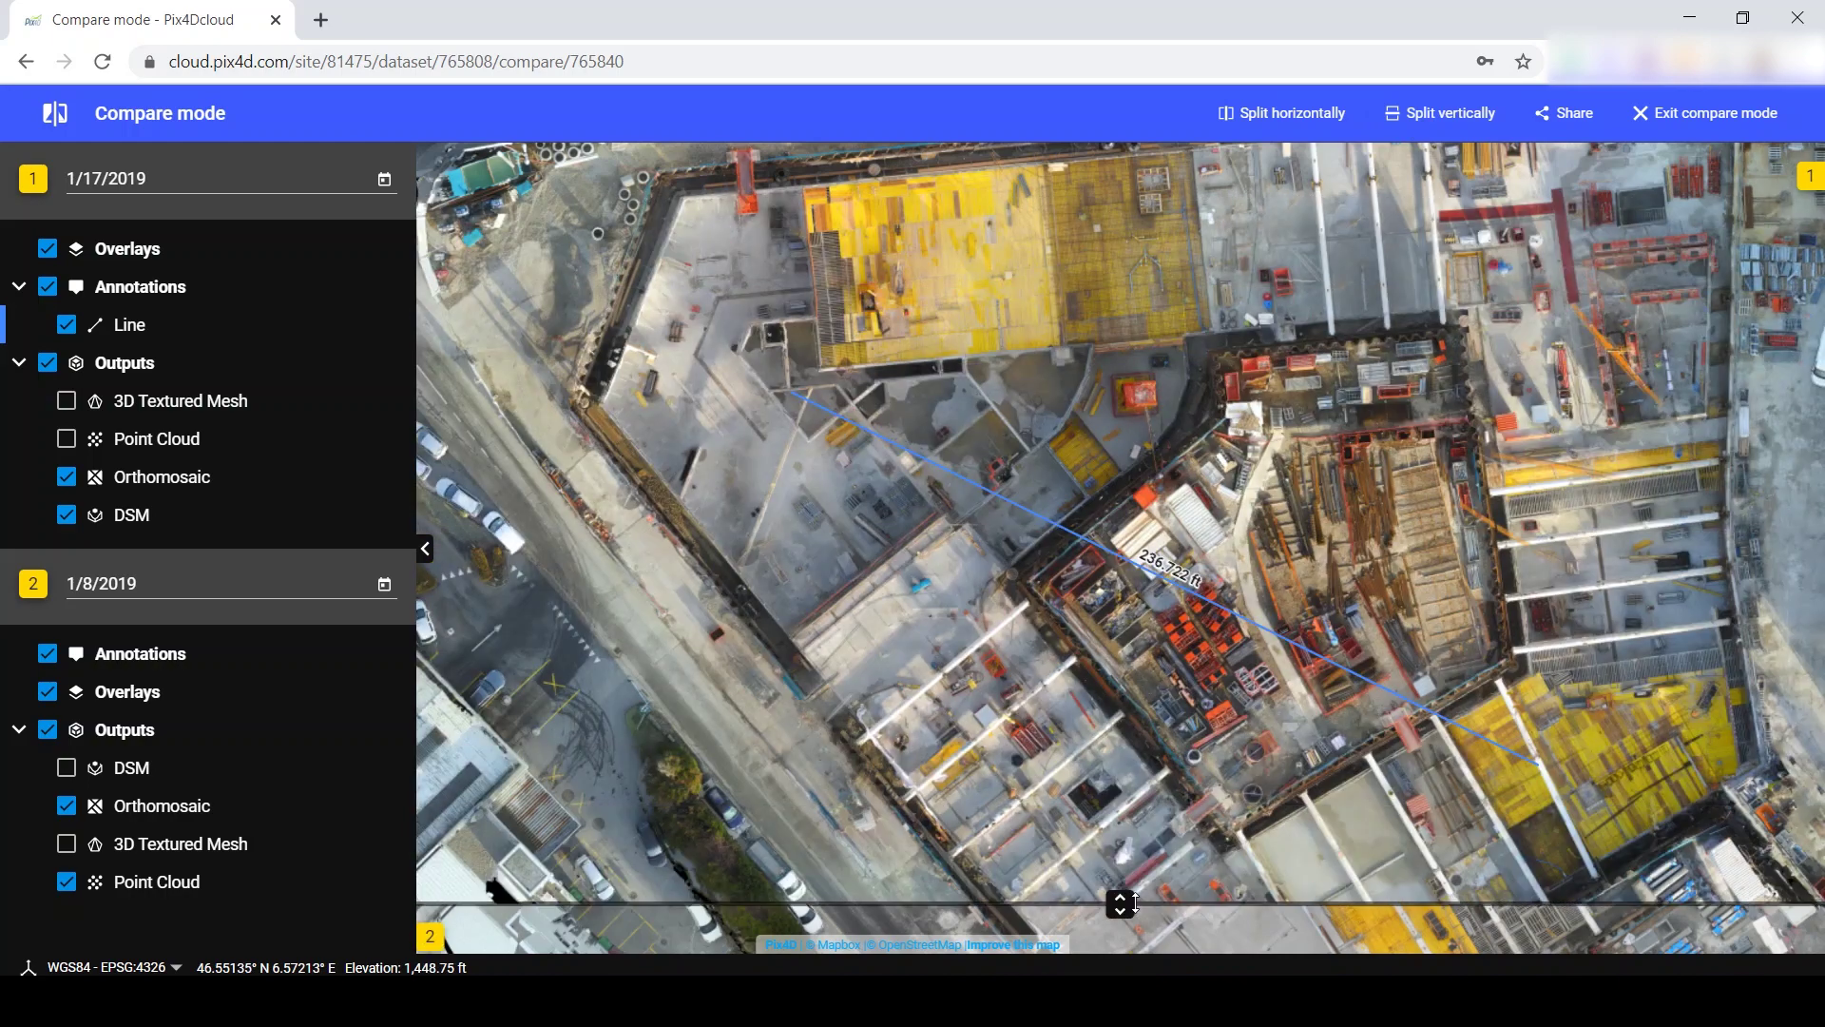
scroll(1168, 747, down, 3)
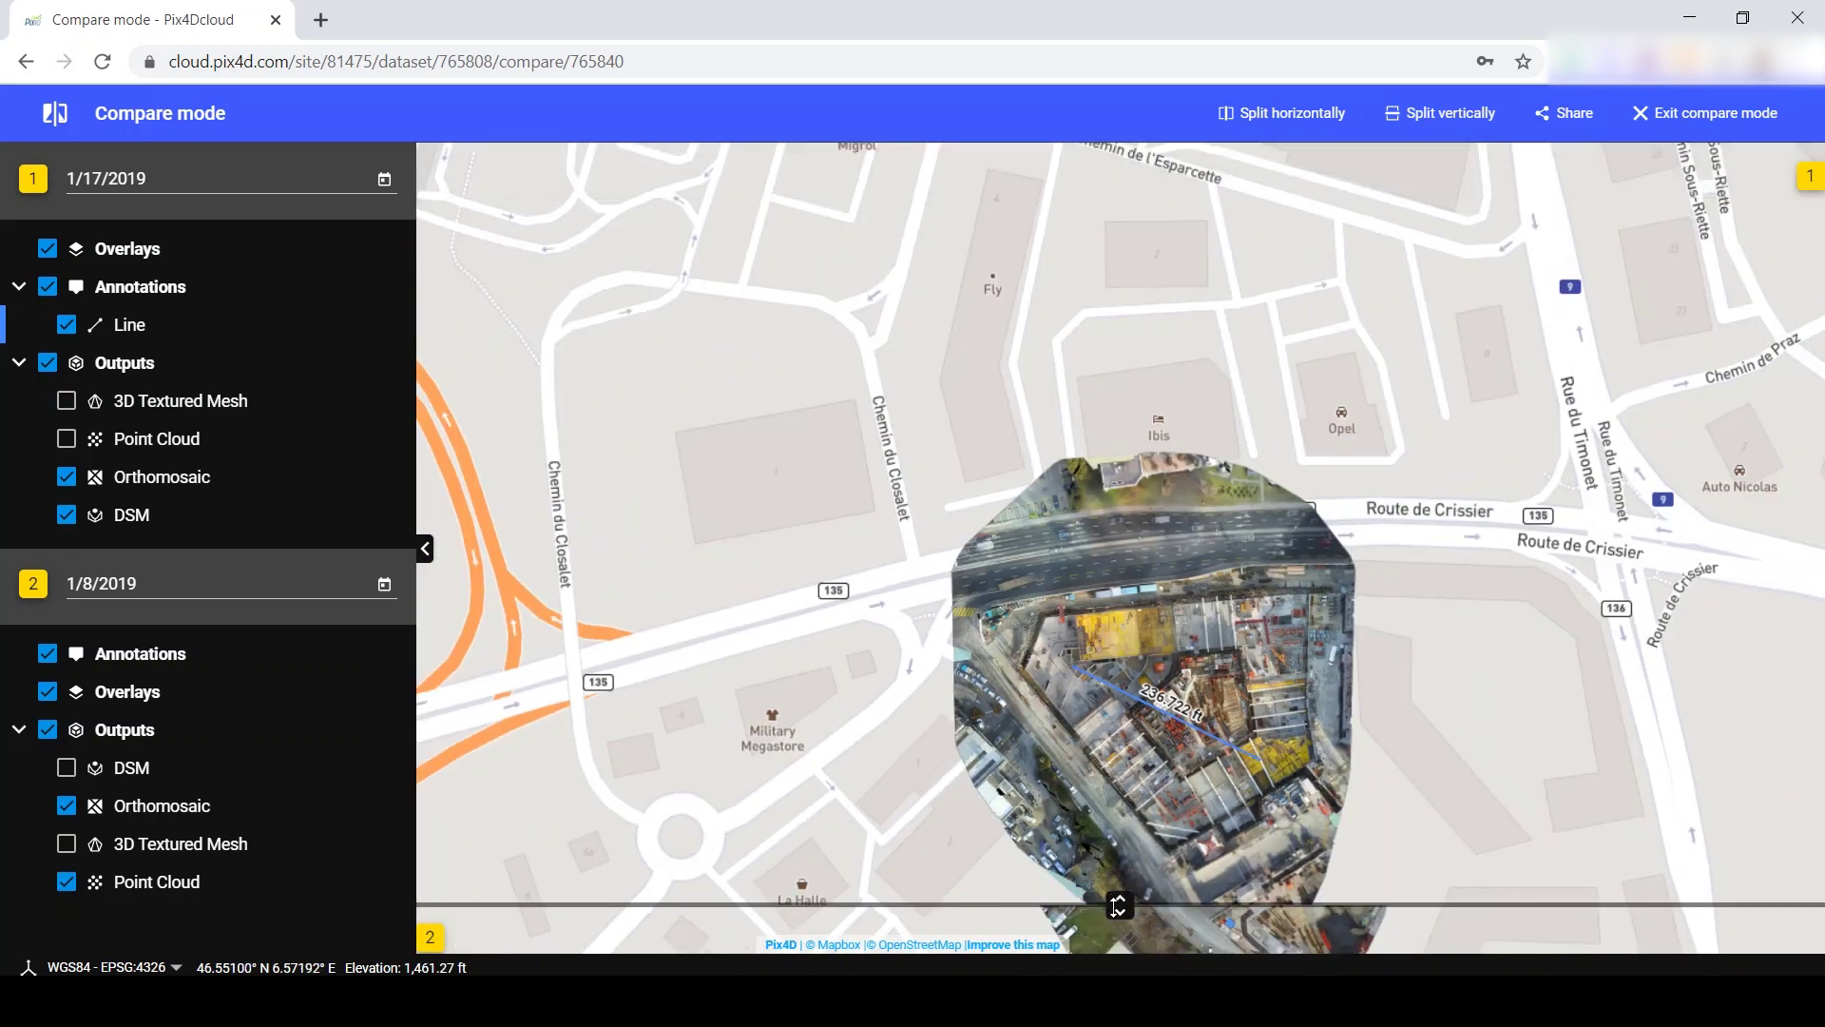
drag(1119, 904, 1123, 581)
drag(1148, 693, 1046, 511)
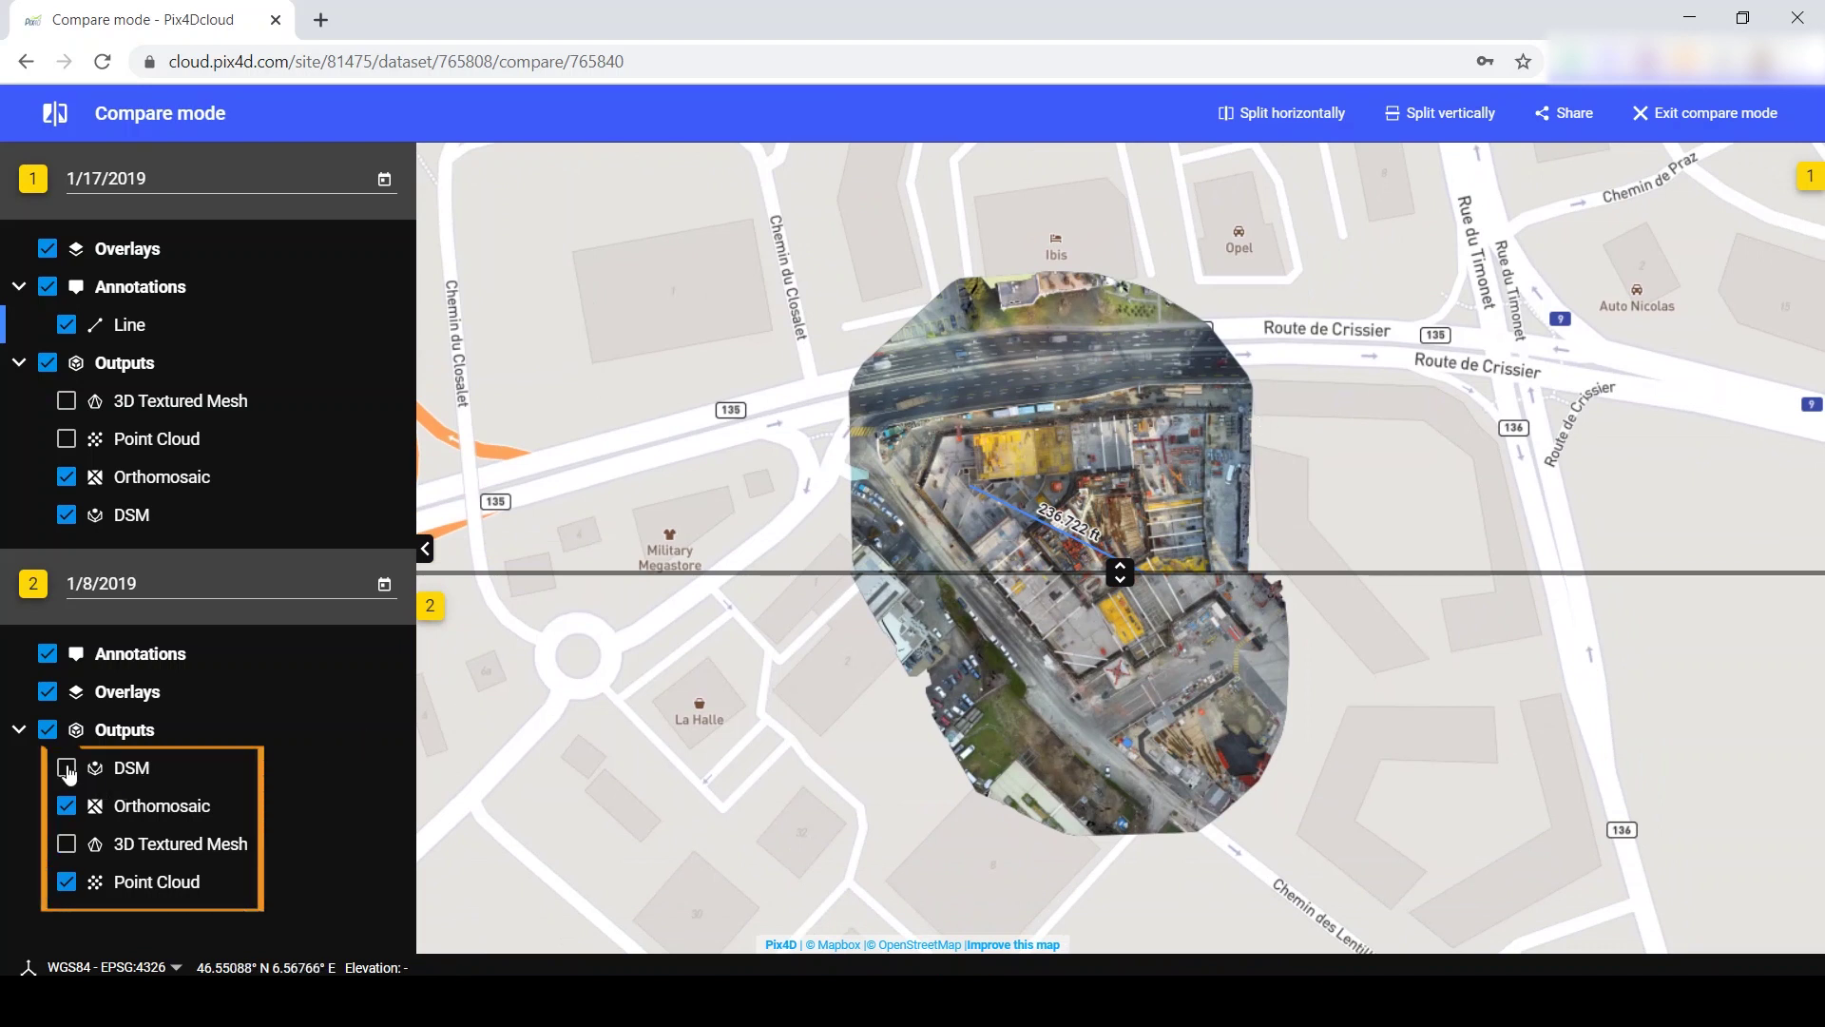
click(67, 770)
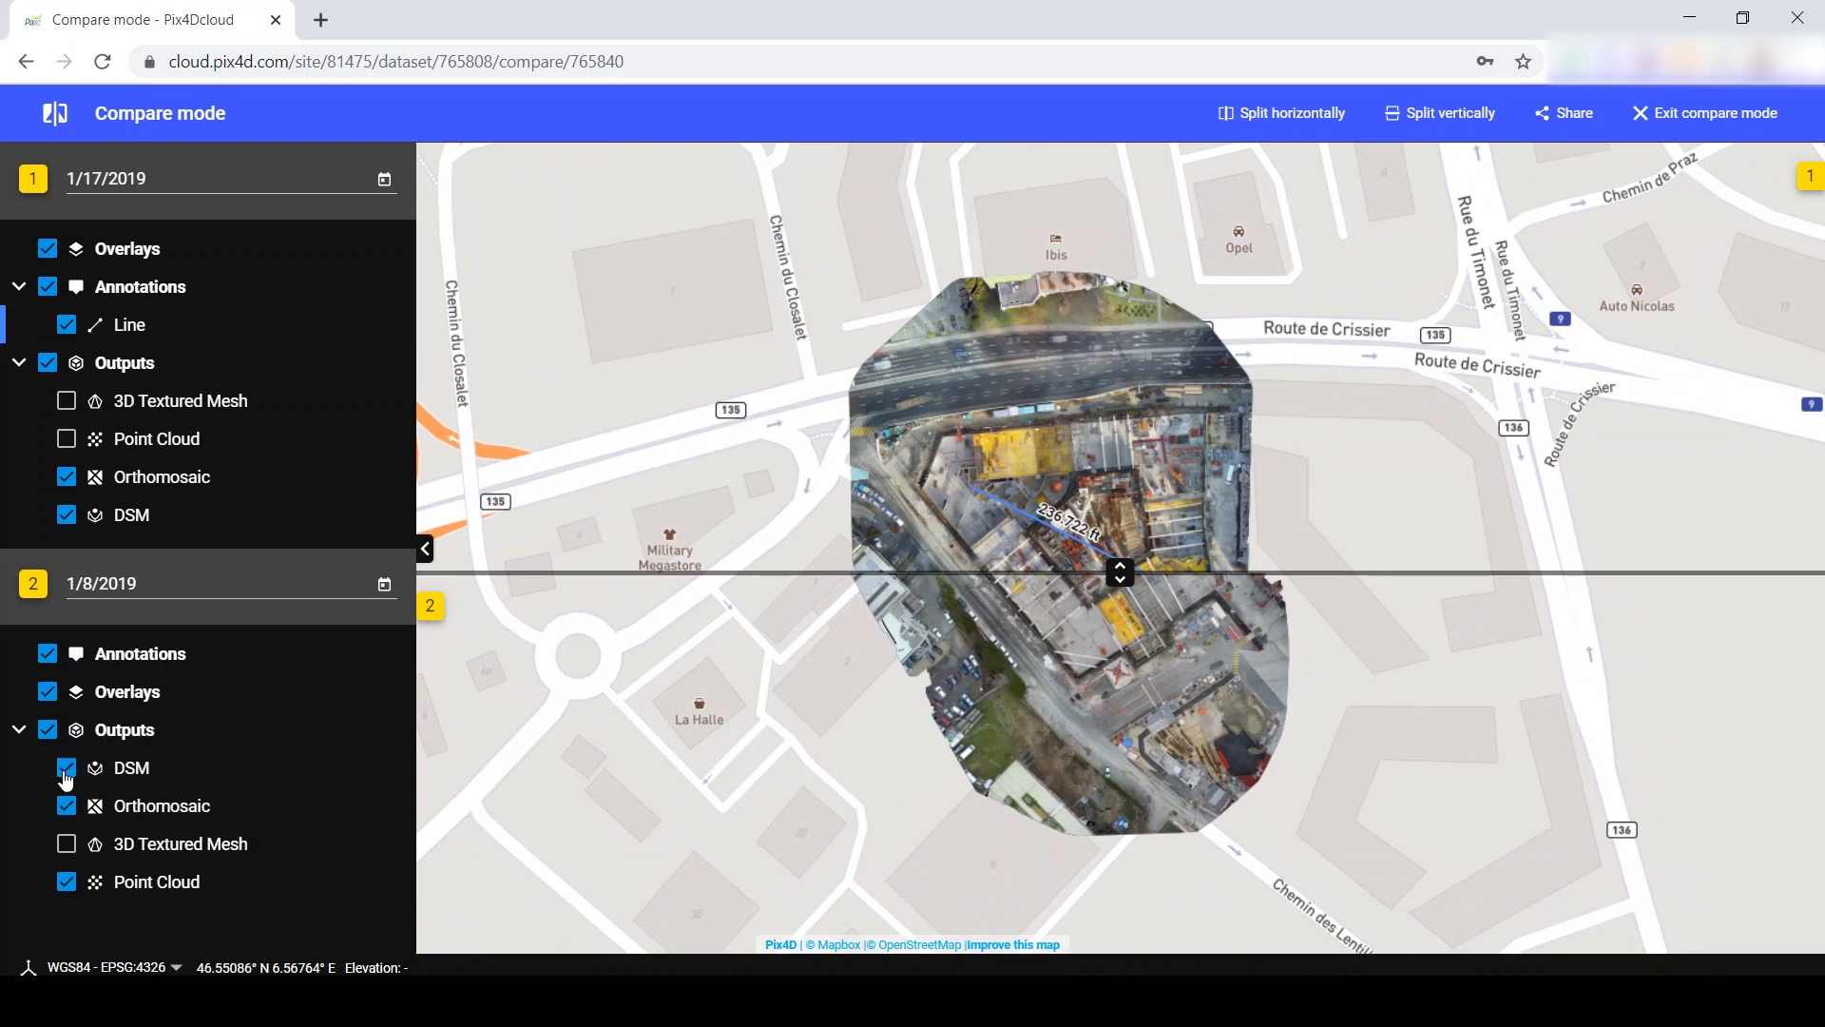
- Hide the January 8 orthomosaic so only its DSM shows, and bring up Share
click(67, 807)
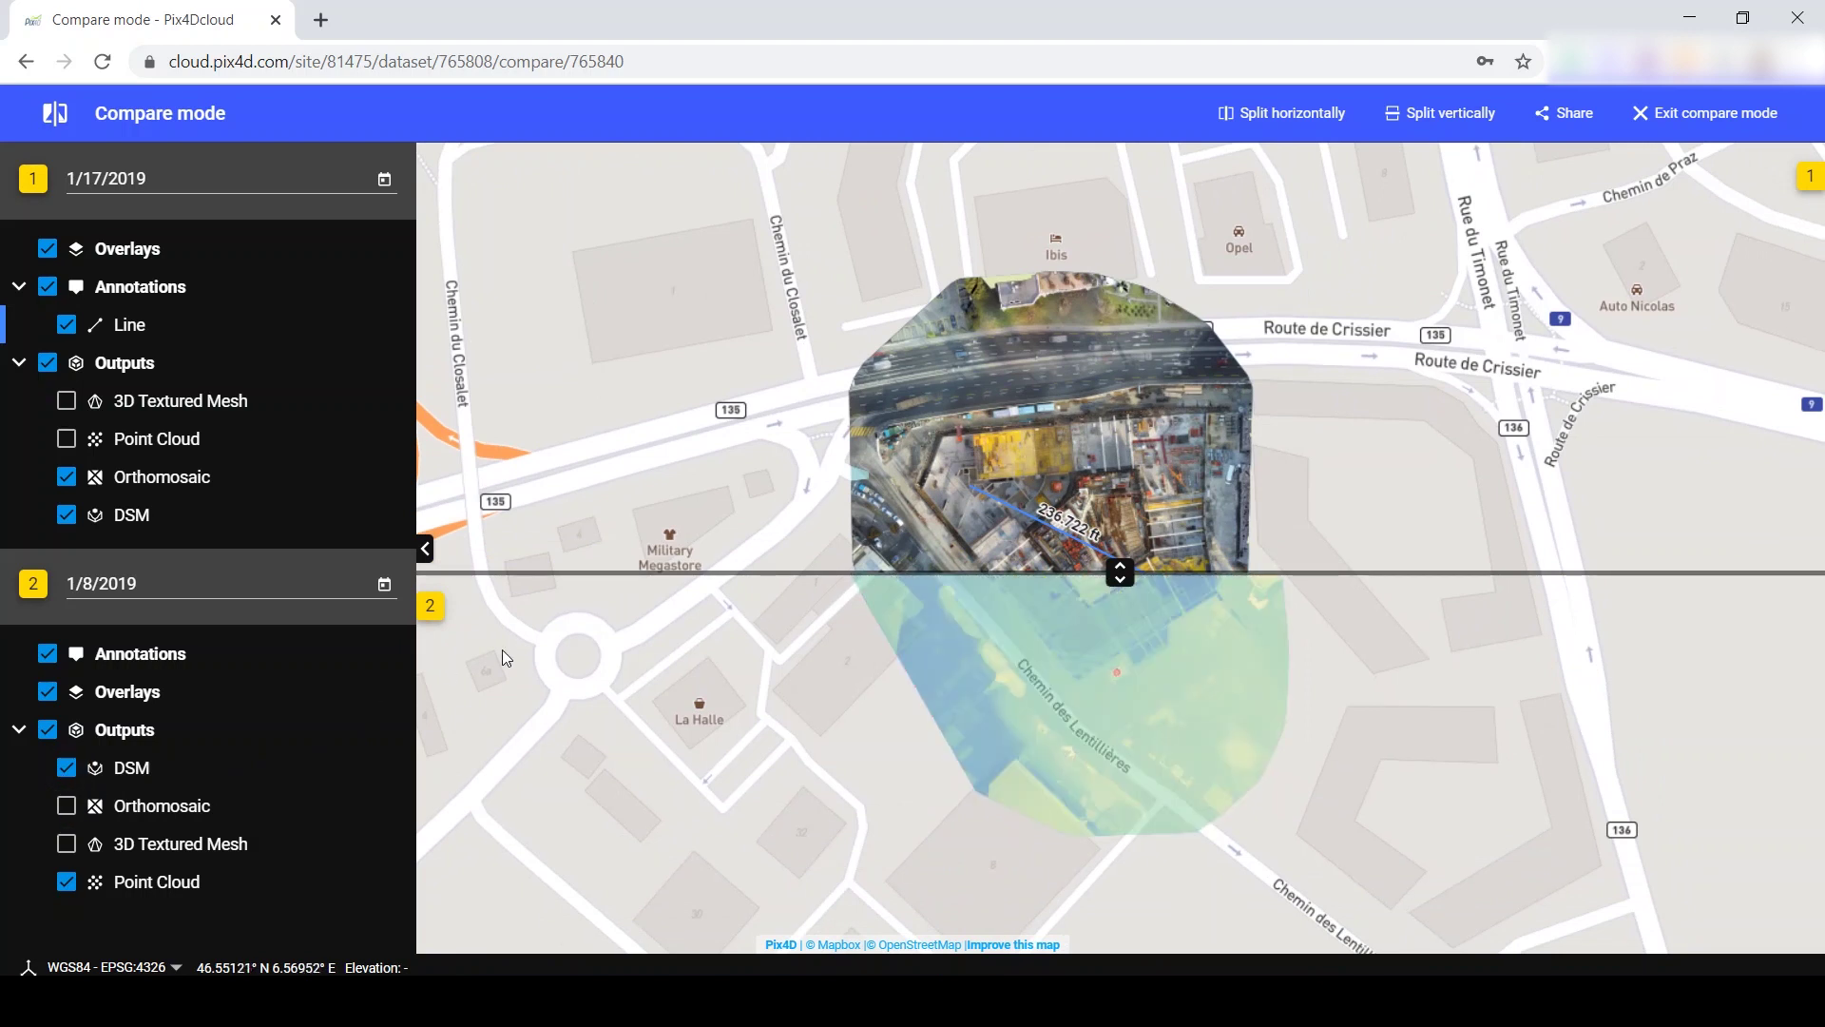
click(1548, 124)
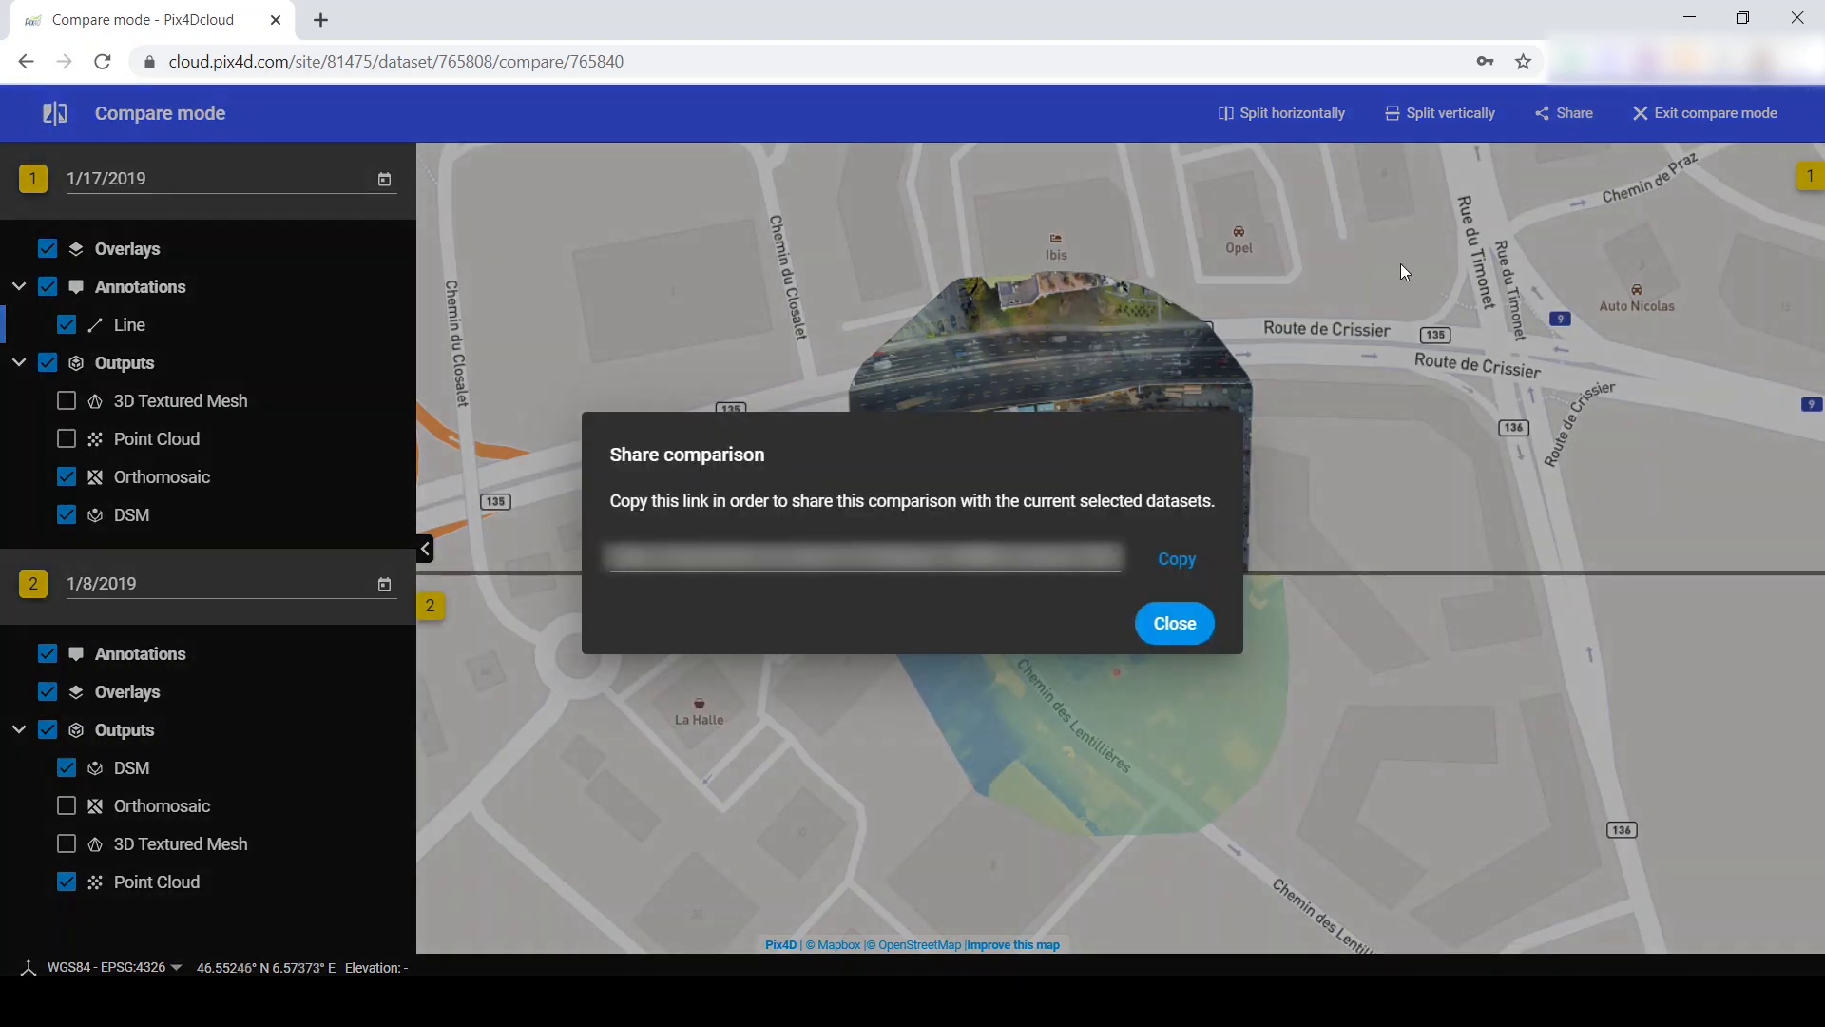
- Copy the comparison share link and dismiss the Share comparison dialog
click(1182, 569)
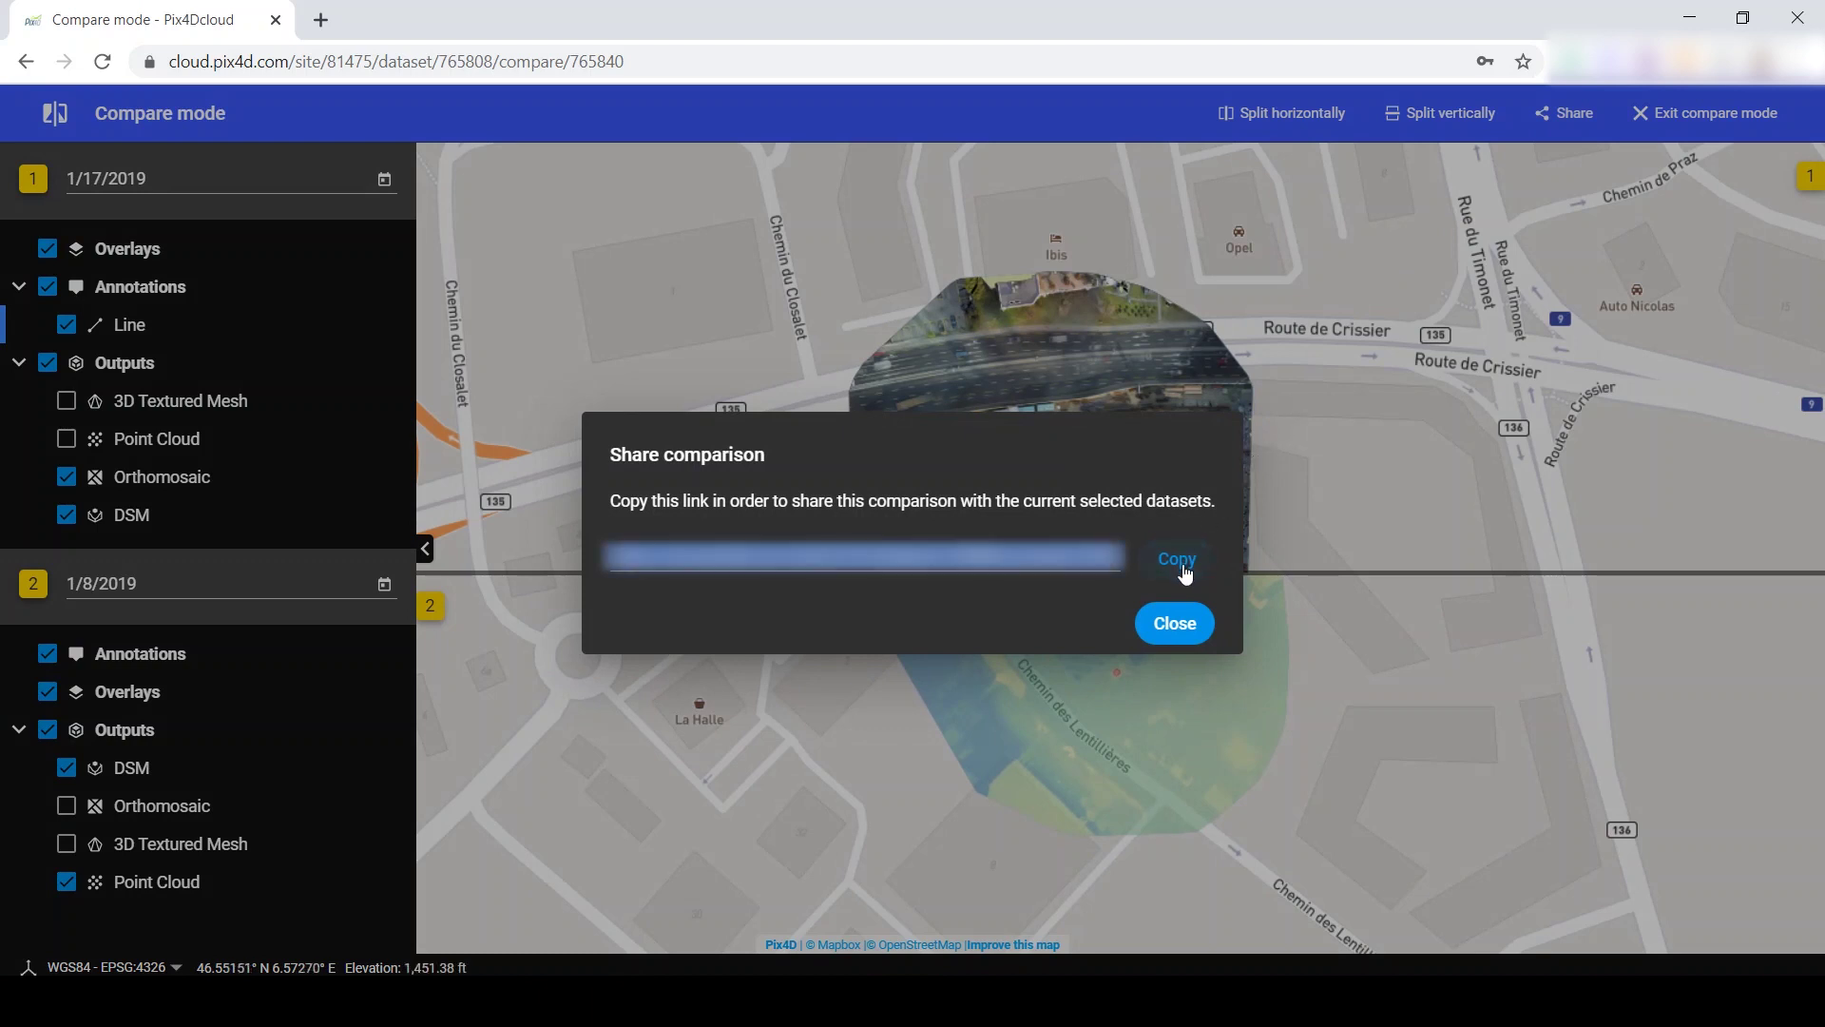
click(1176, 624)
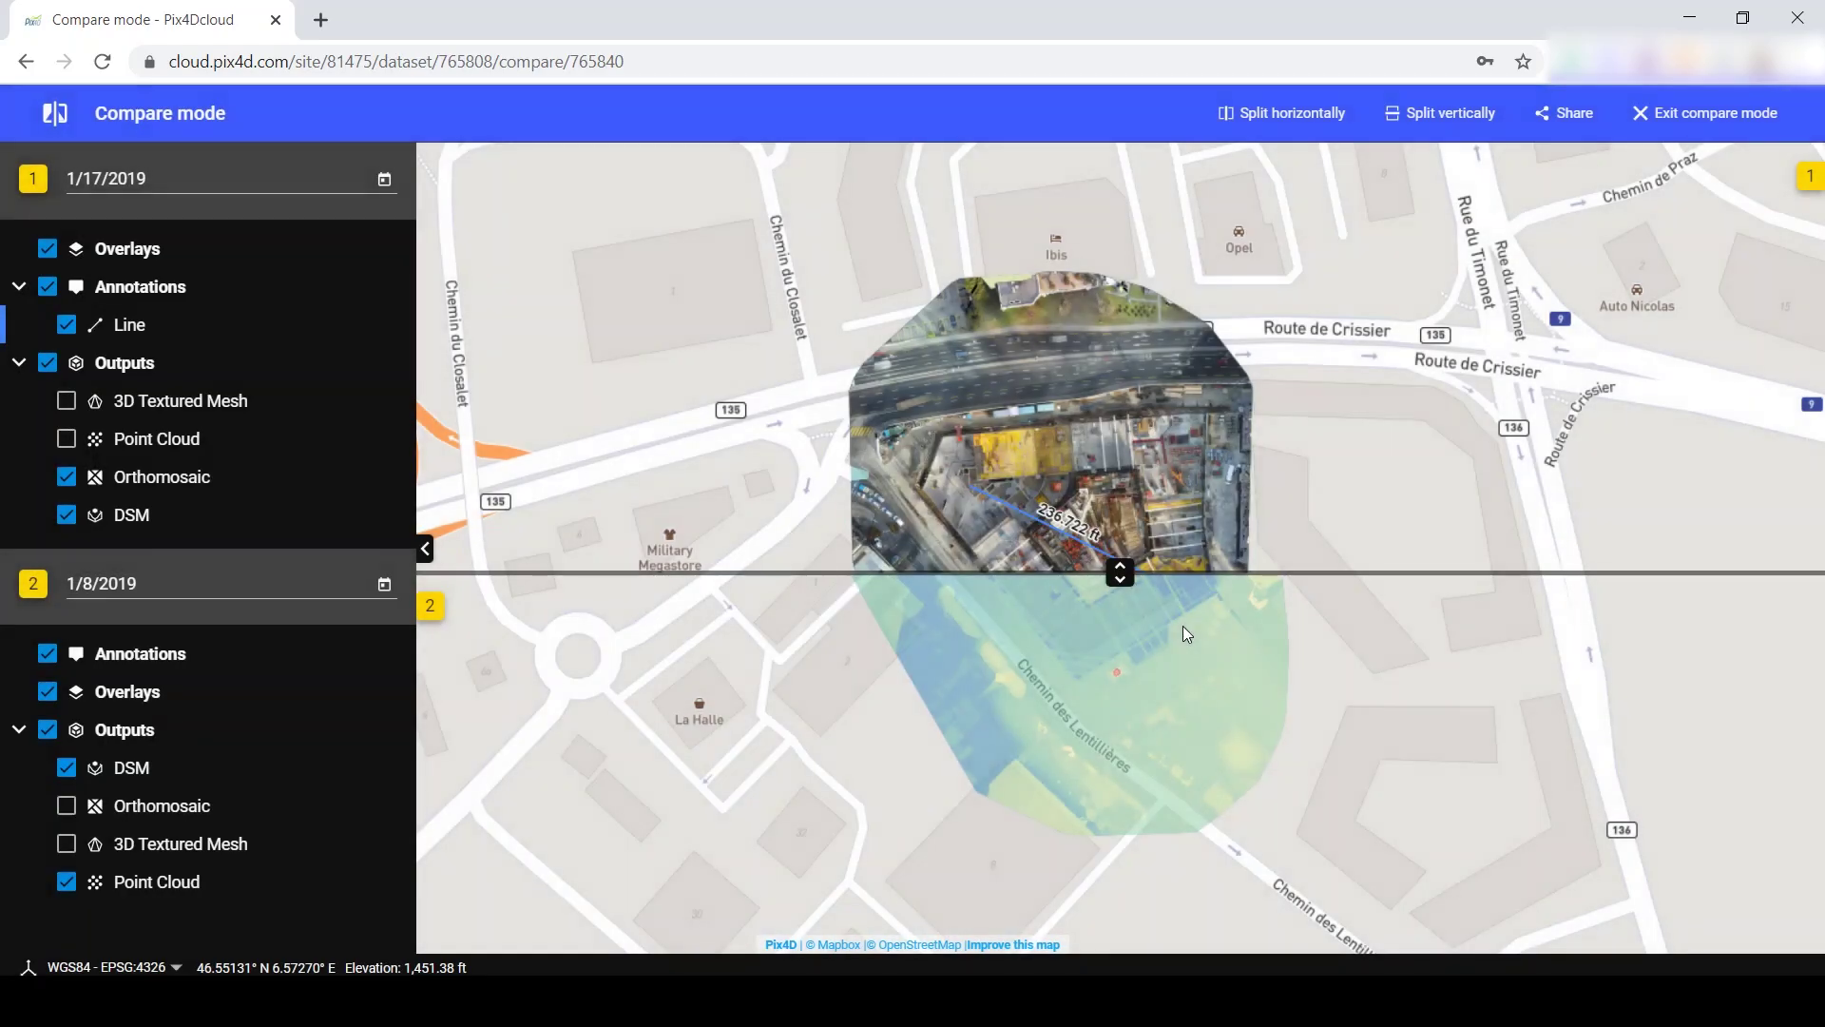